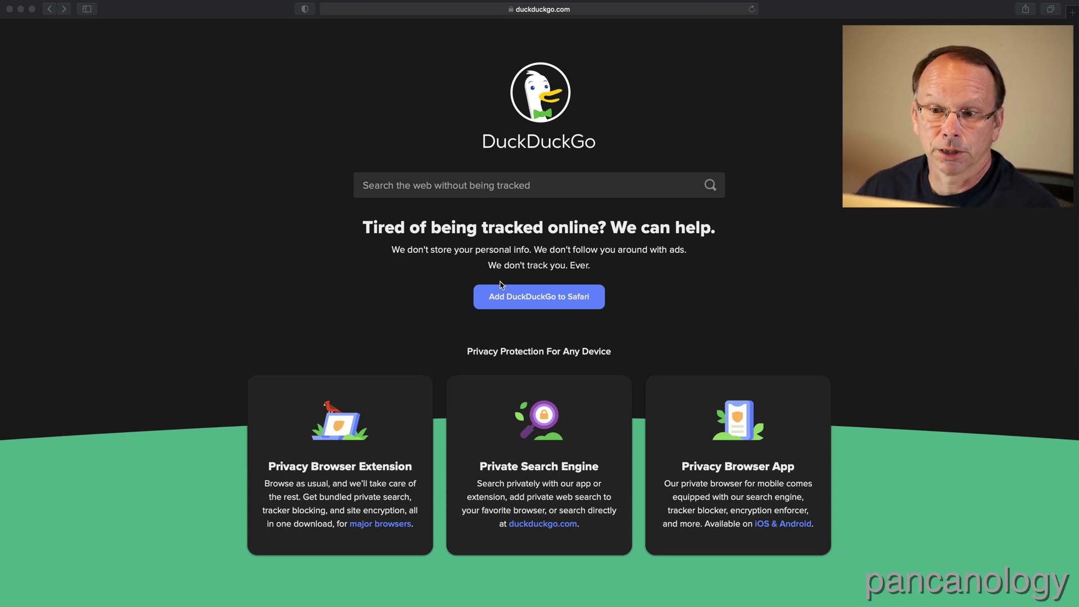
# Place the cursor in the DuckDuckGo search box at duckduckgo.com.
pyautogui.click(486, 185)
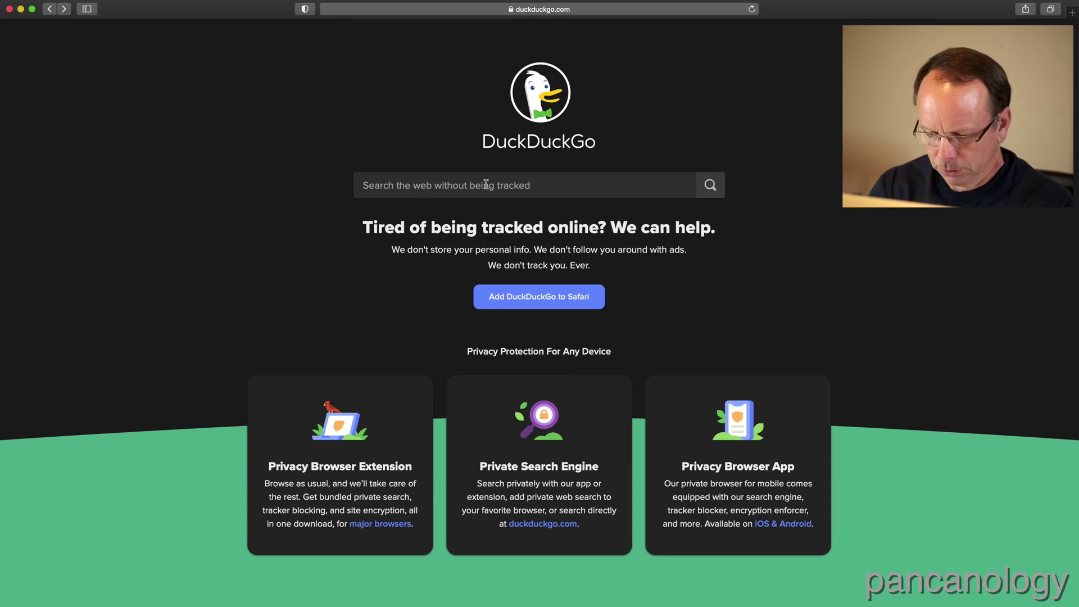
# Search DuckDuckGo for 'pubmed' and open the official pubmed.ncbi.nlm.nih.gov result.
pyautogui.write('pubmed')
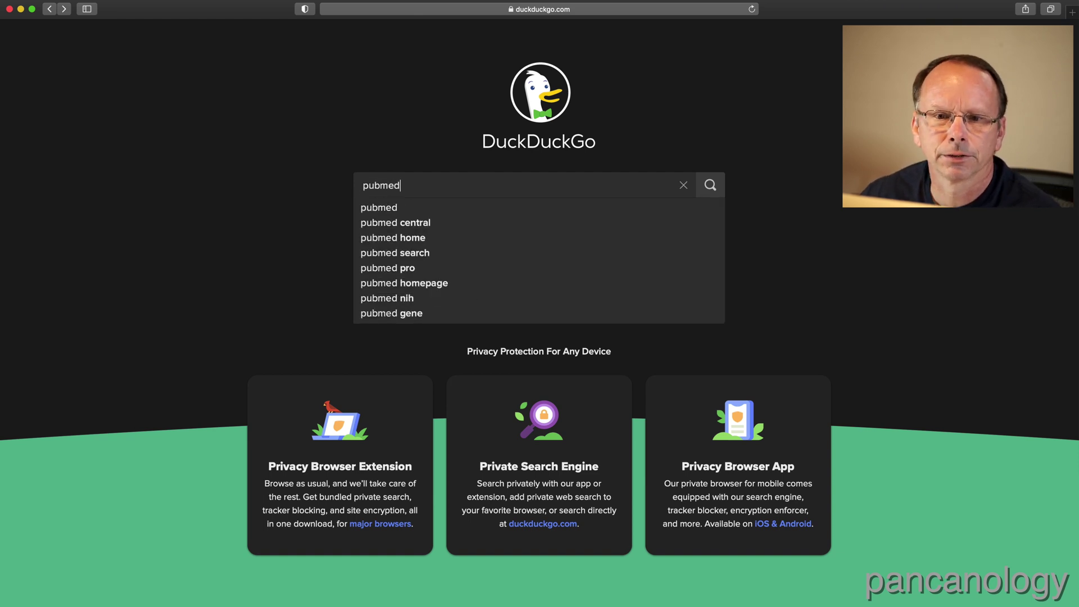
pyautogui.press('Return')
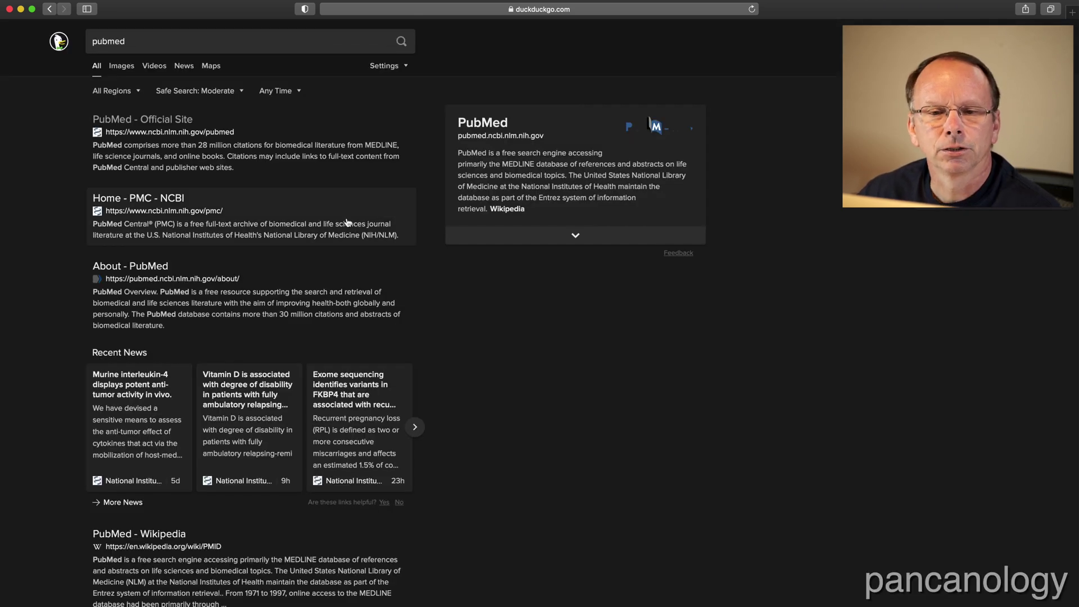
pyautogui.click(180, 132)
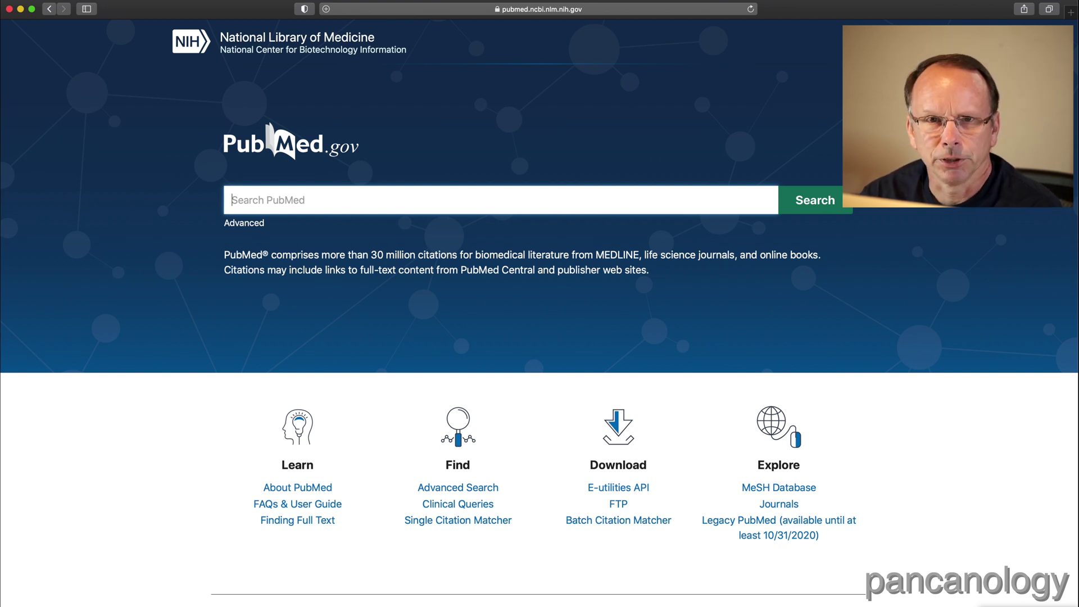
# Run the PubMed query '(CPI-613 or devimistat) and pancreatic cancer', returning 6 results.
pyautogui.write('(CPI-613')
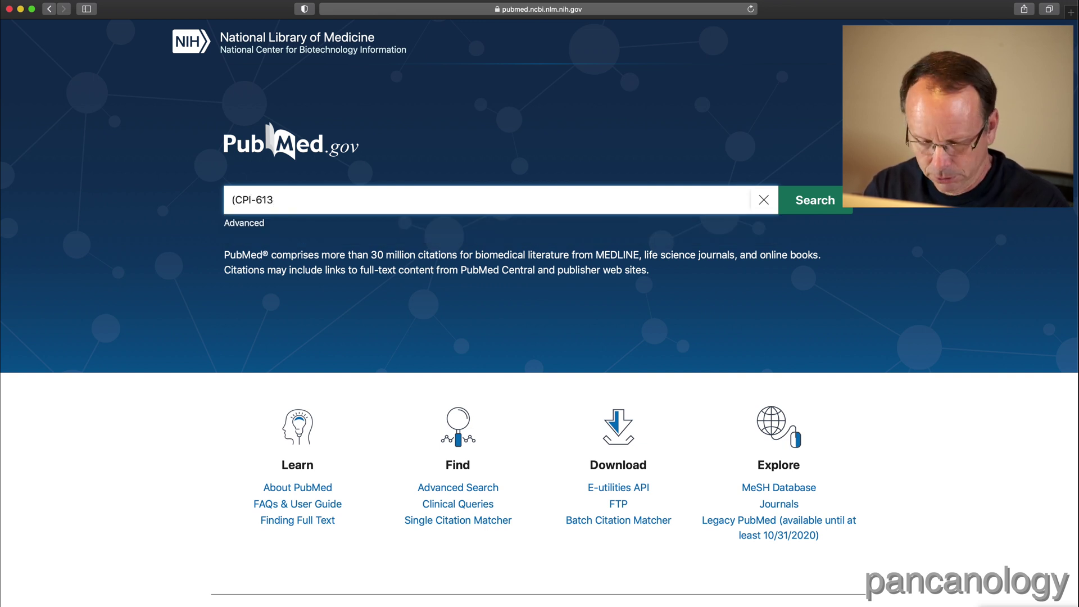
pyautogui.write(' or devimistat) and pa')
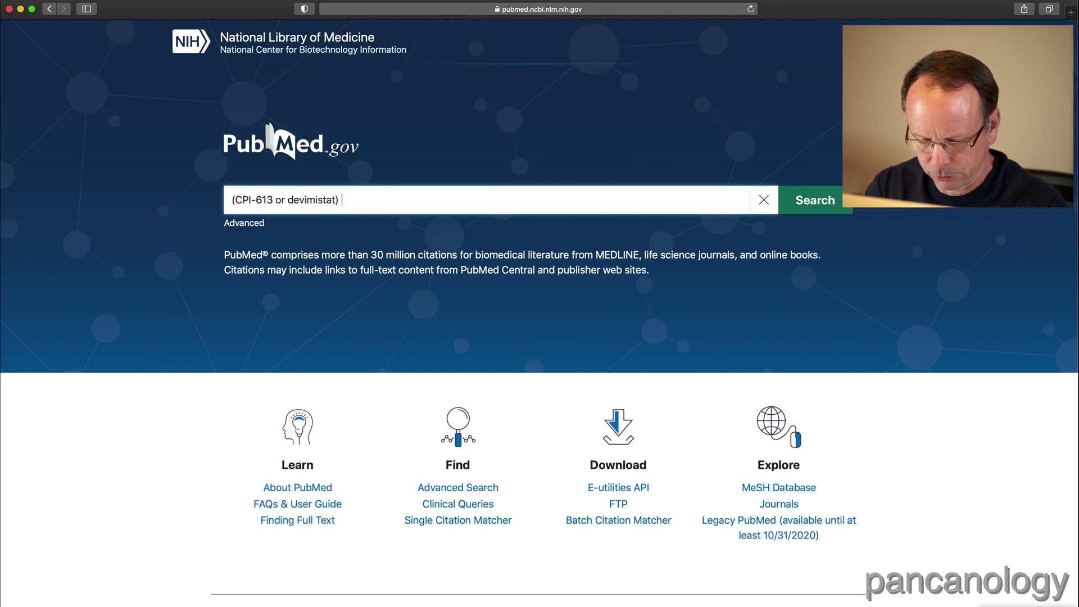
pyautogui.write('ncreatic cancer')
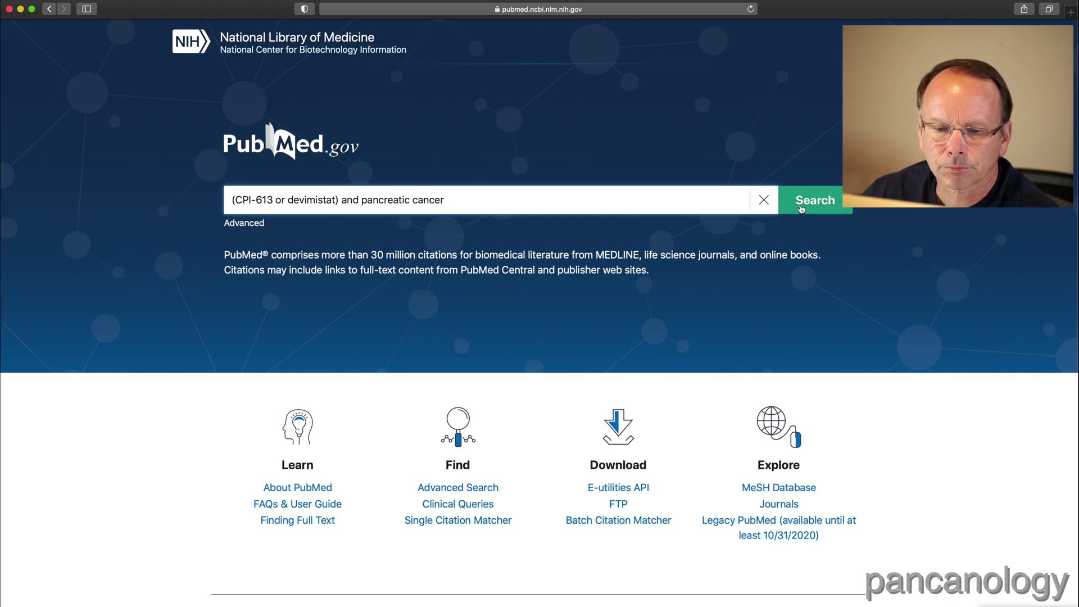
pyautogui.click(801, 208)
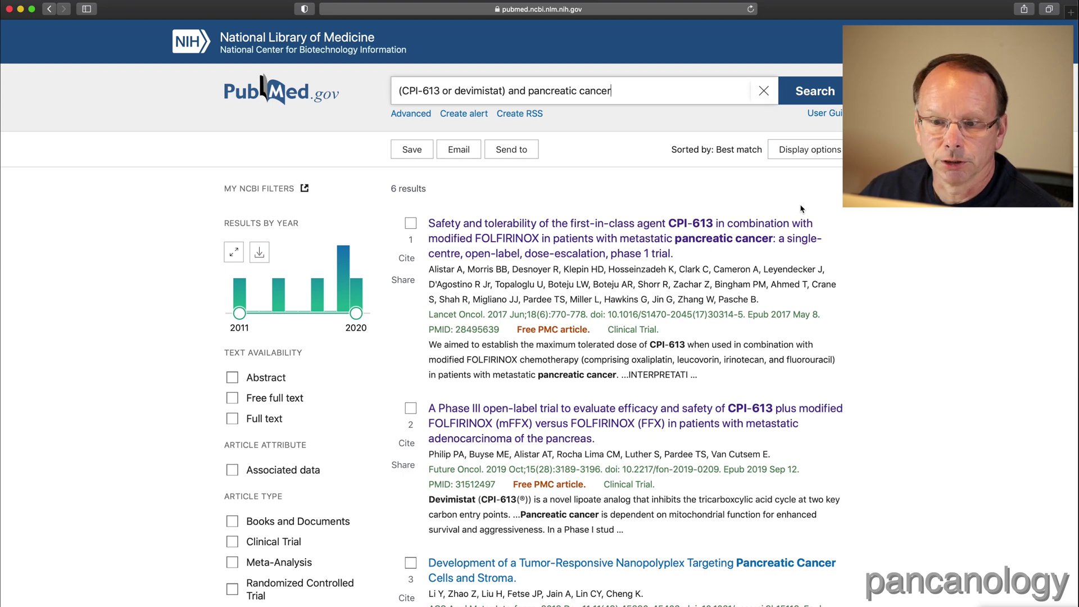
# Filter the results to Clinical Trial, leaving 2, and mark the first result's free PMC note.
pyautogui.scroll(-3, 877, 297)
pyautogui.scroll(-10, 878, 297)
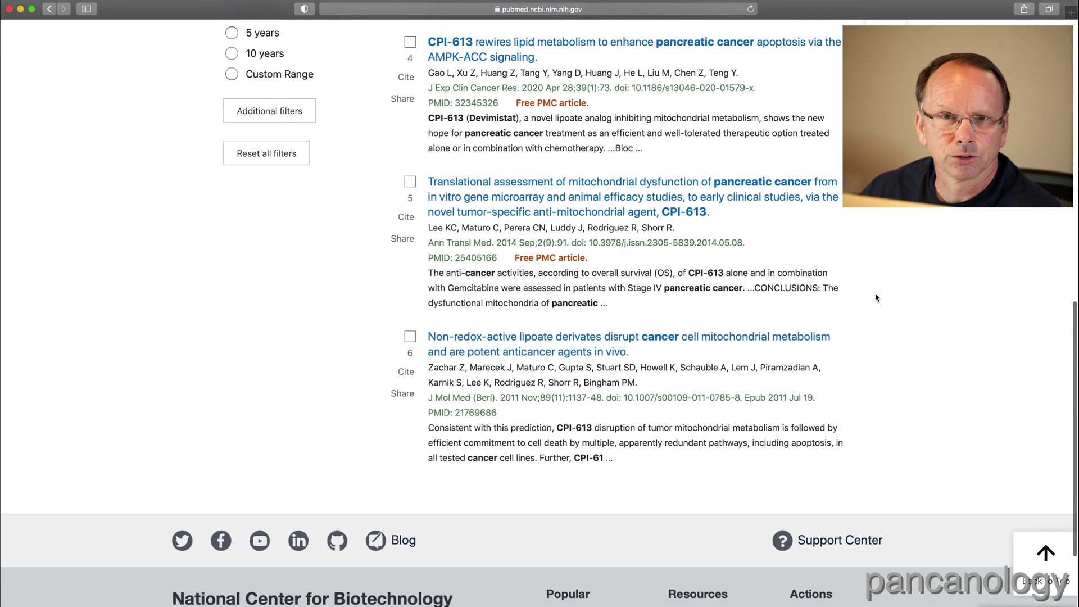
pyautogui.scroll(13, 876, 297)
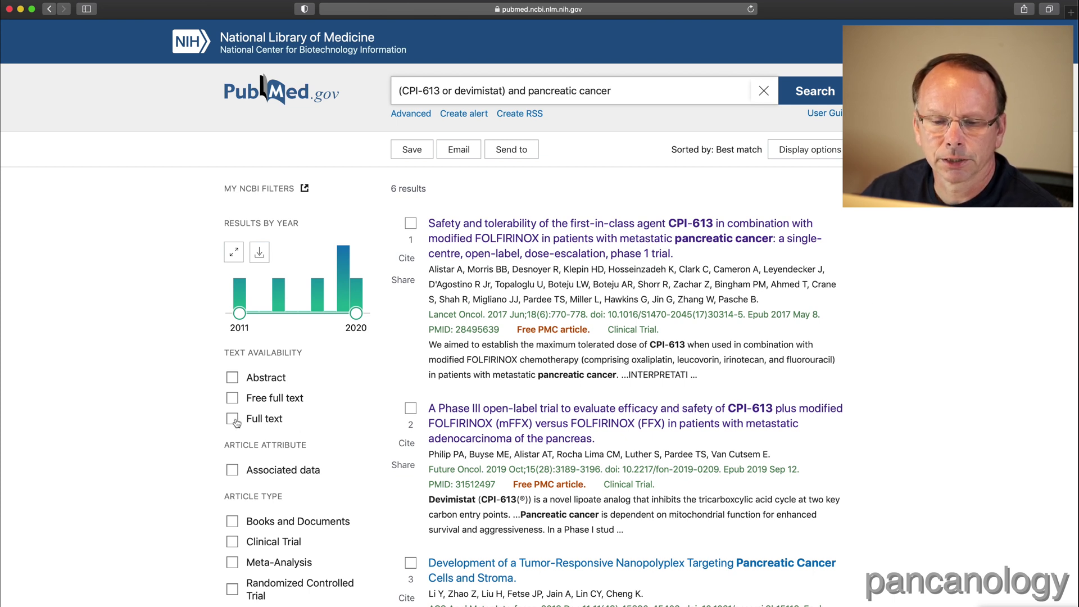
pyautogui.click(232, 543)
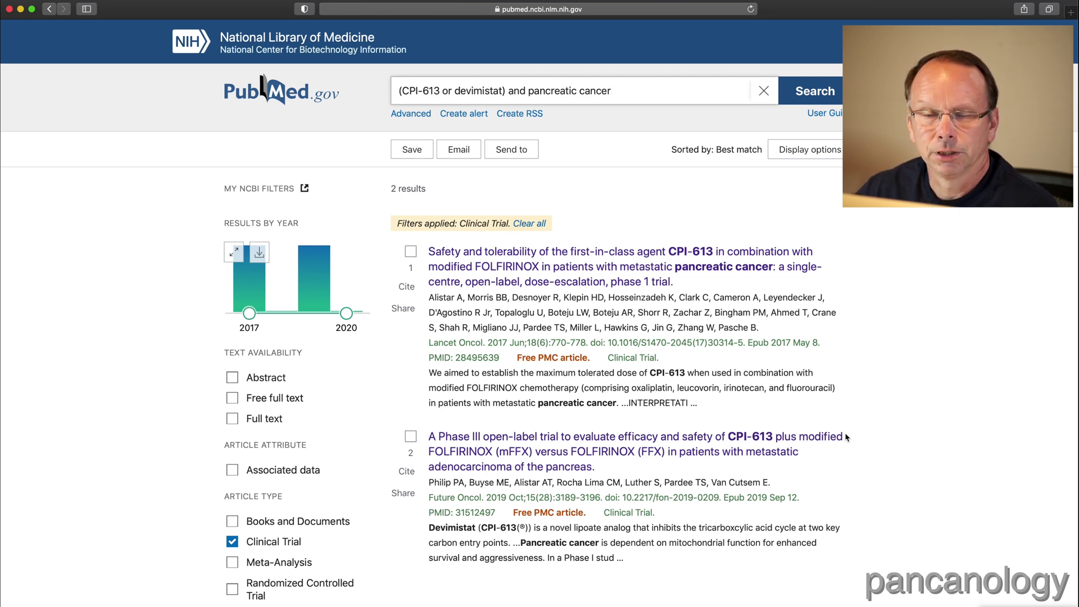
pyautogui.moveTo(517, 358); pyautogui.dragTo(591, 360)
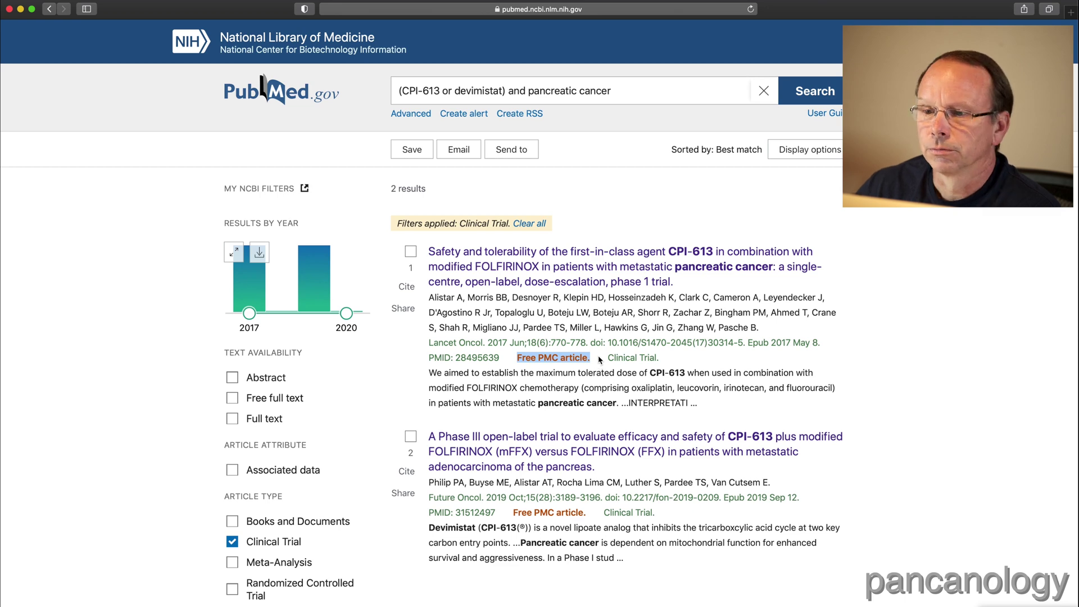
# Open the abstract page of 'Safety and tolerability of the first-in-class agent CPI-613…'.
pyautogui.click(599, 365)
pyautogui.click(565, 273)
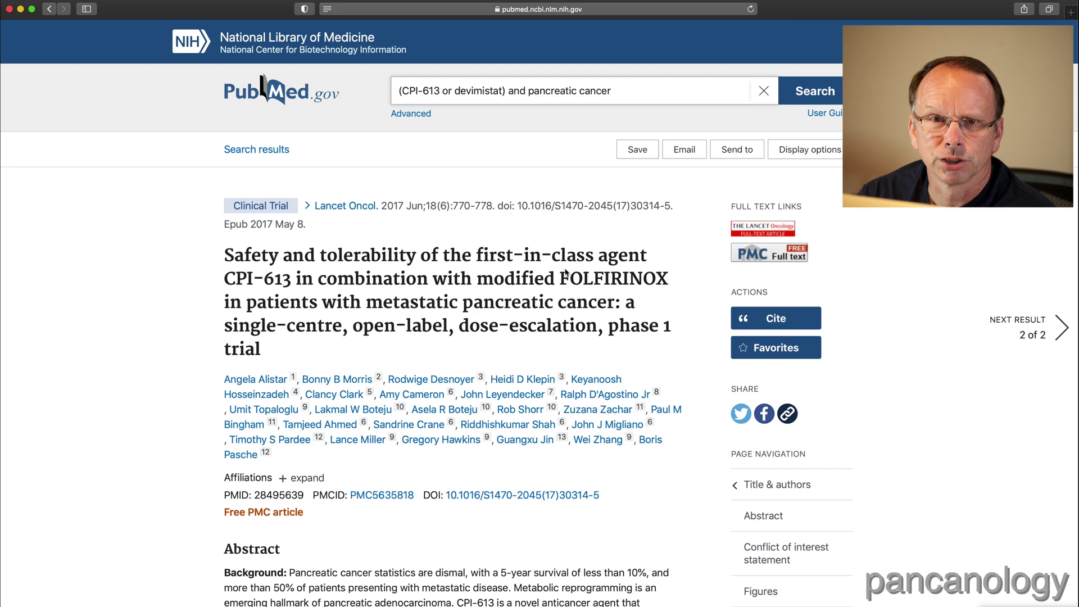
pyautogui.scroll(-5, 189, 289)
pyautogui.moveTo(192, 342); pyautogui.dragTo(509, 339)
pyautogui.scroll(-2, 393, 365)
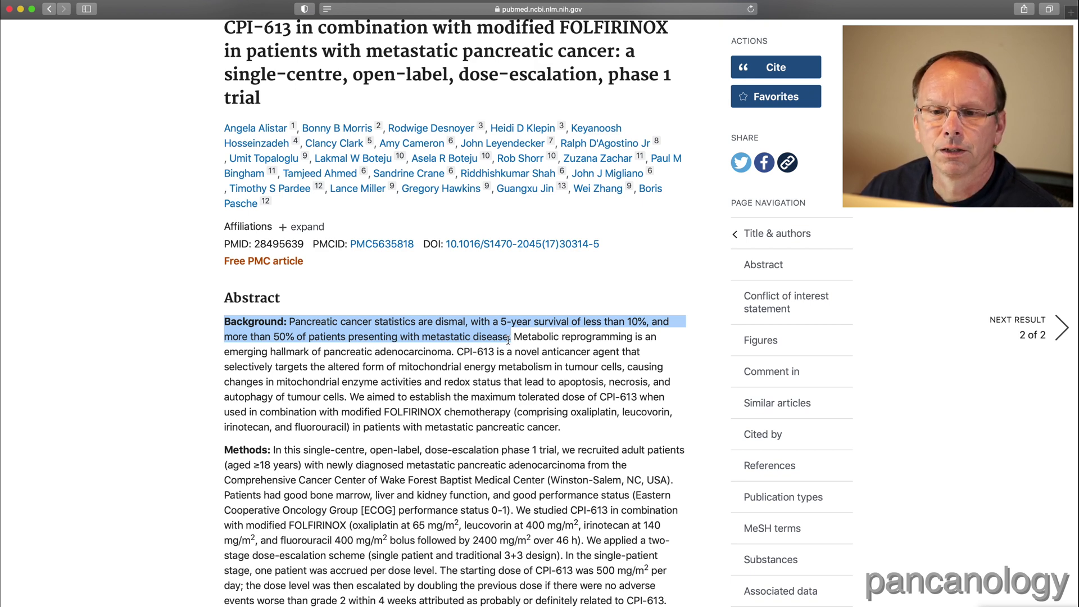
pyautogui.scroll(-4, 508, 340)
pyautogui.moveTo(224, 353); pyautogui.dragTo(269, 353)
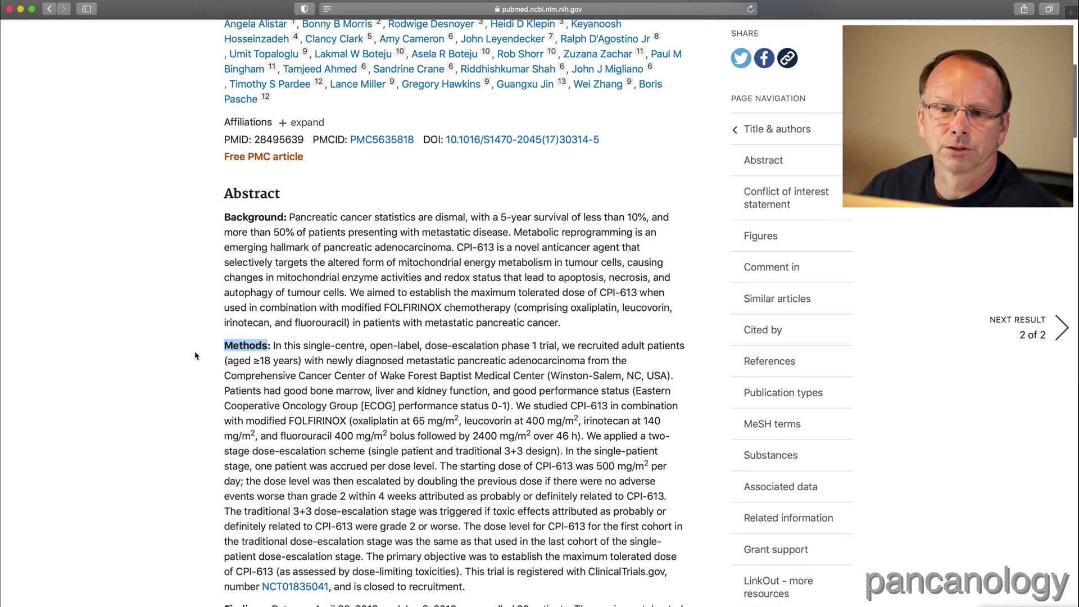
pyautogui.scroll(-5, 196, 355)
pyautogui.click(588, 334)
pyautogui.moveTo(587, 334); pyautogui.dragTo(561, 350)
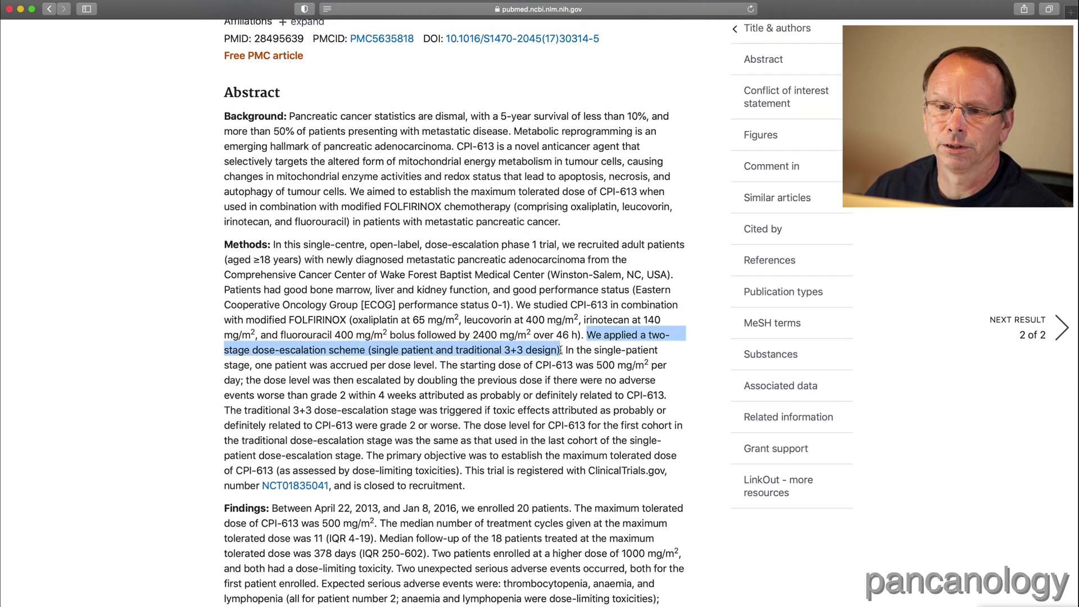
pyautogui.click(692, 348)
pyautogui.scroll(-4, 225, 315)
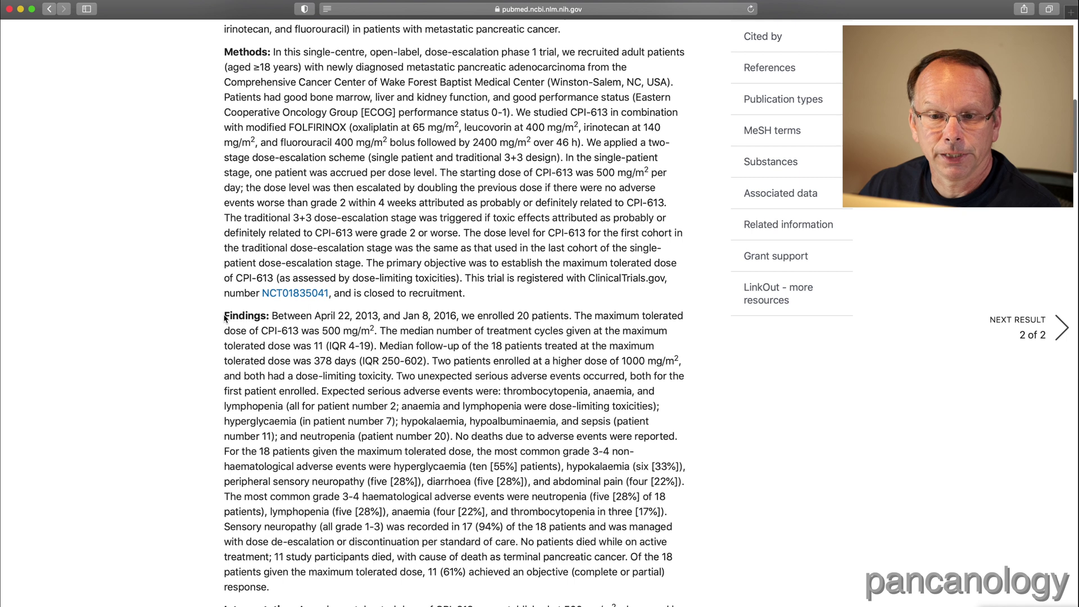
# Highlight the Findings heading, the expected serious adverse events, and the no-deaths sentence.
pyautogui.moveTo(225, 315); pyautogui.dragTo(269, 316)
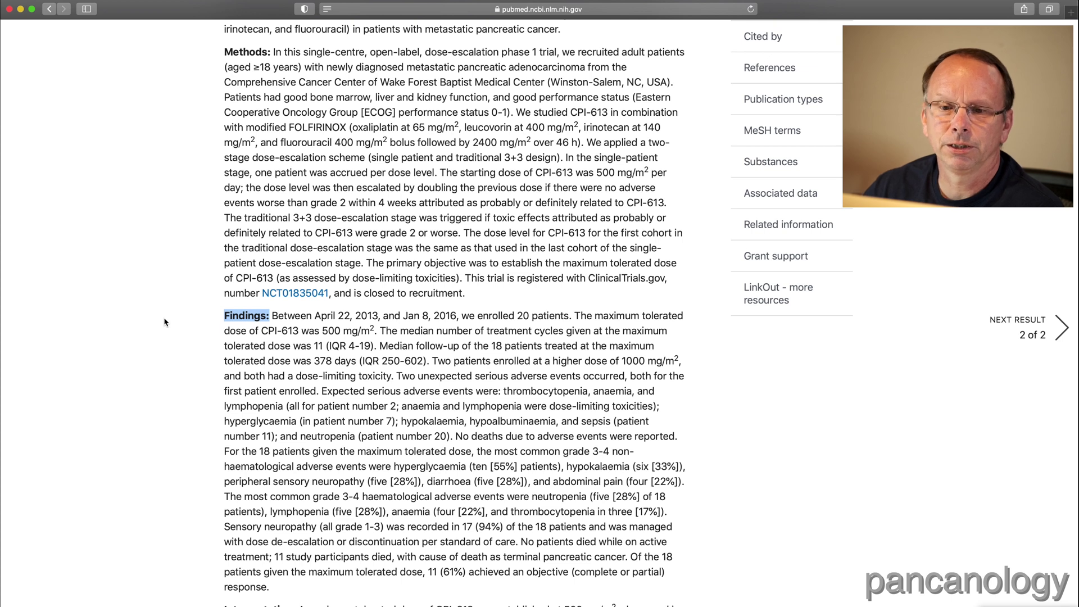
pyautogui.moveTo(321, 390); pyautogui.dragTo(453, 434)
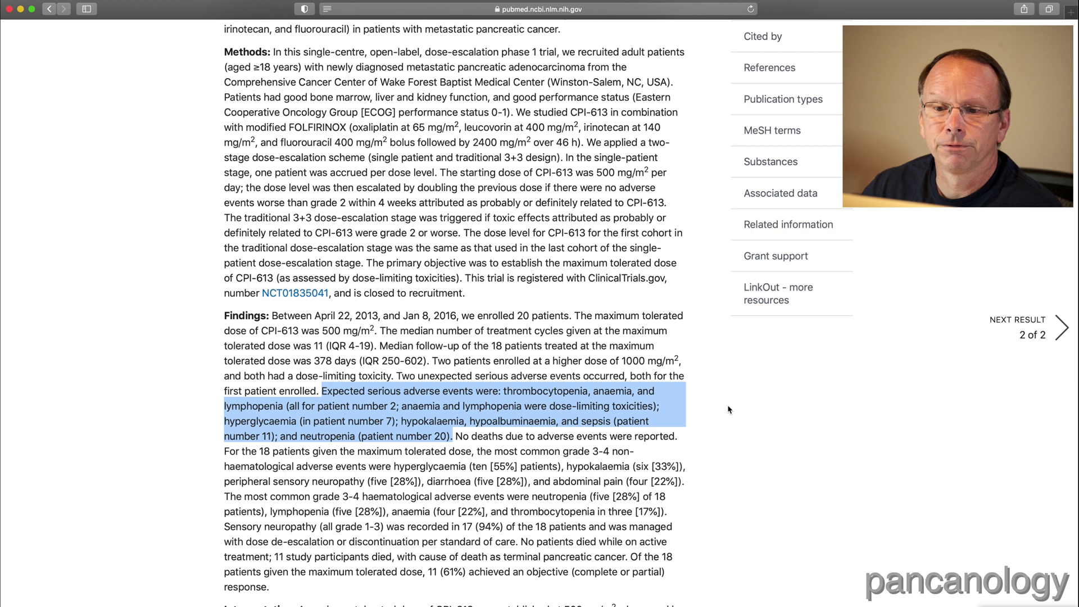
pyautogui.moveTo(455, 436); pyautogui.dragTo(681, 437)
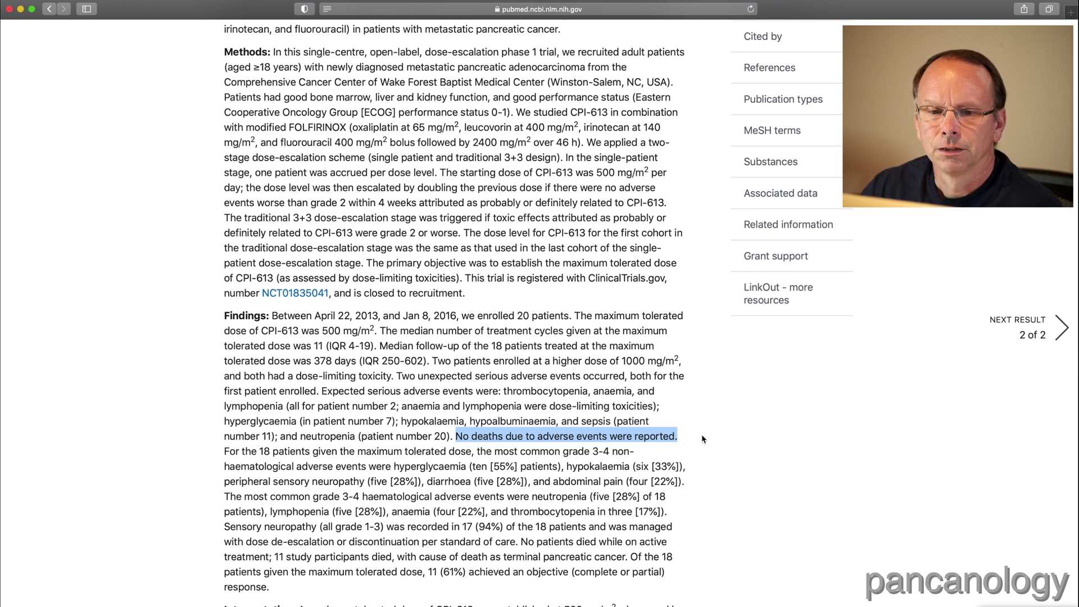
pyautogui.click(703, 439)
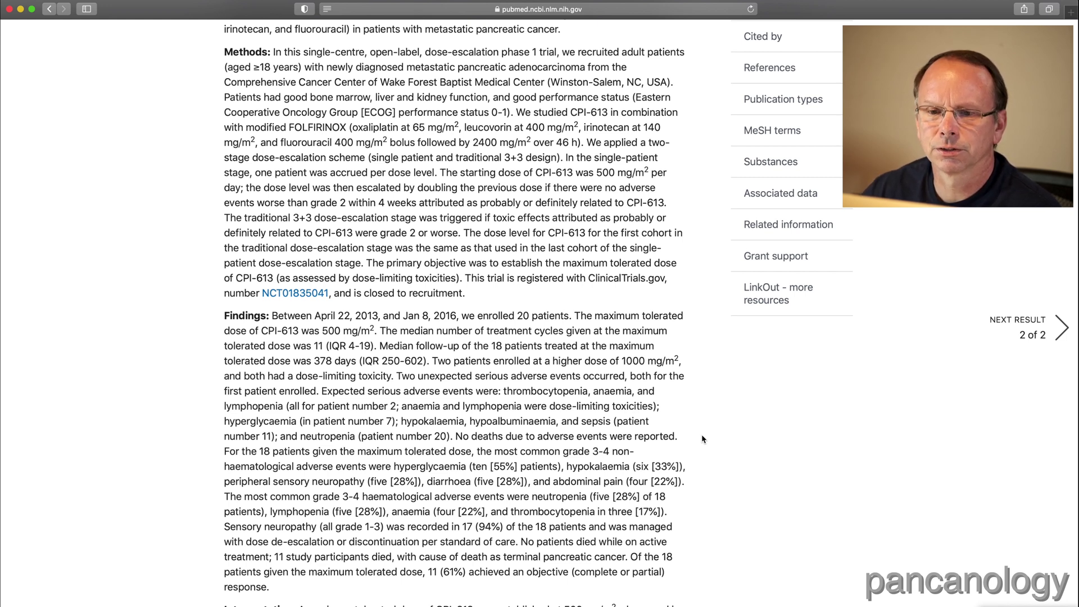
# Highlight the hyperglycaemia rate (ten [55%]) and the sensory neuropathy sentence in Findings.
pyautogui.moveTo(394, 466); pyautogui.dragTo(561, 470)
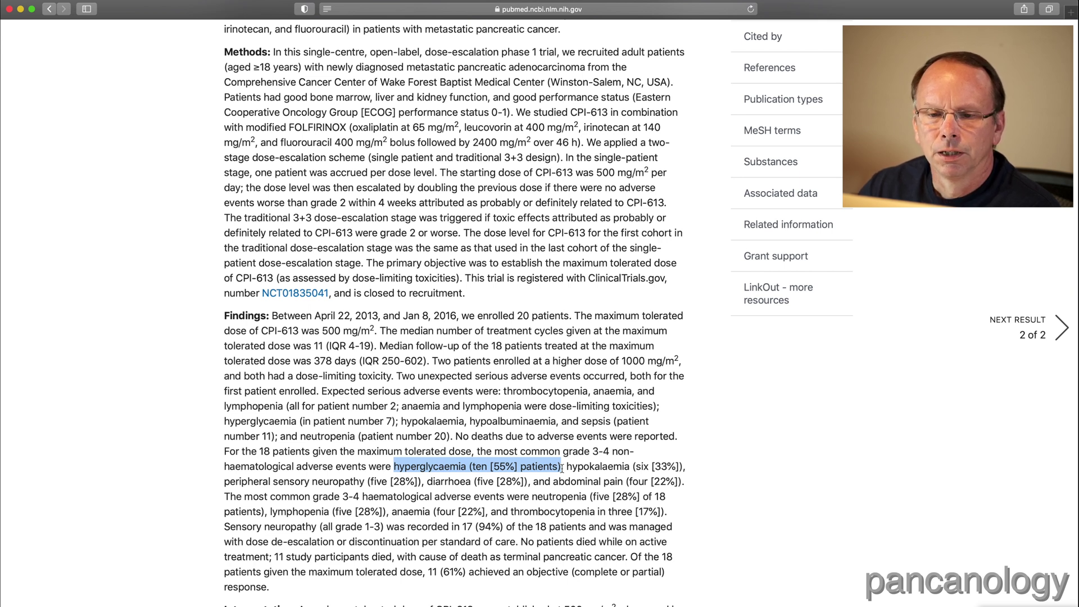
pyautogui.scroll(-1, 194, 486)
pyautogui.click(193, 486)
pyautogui.moveTo(225, 482); pyautogui.dragTo(522, 497)
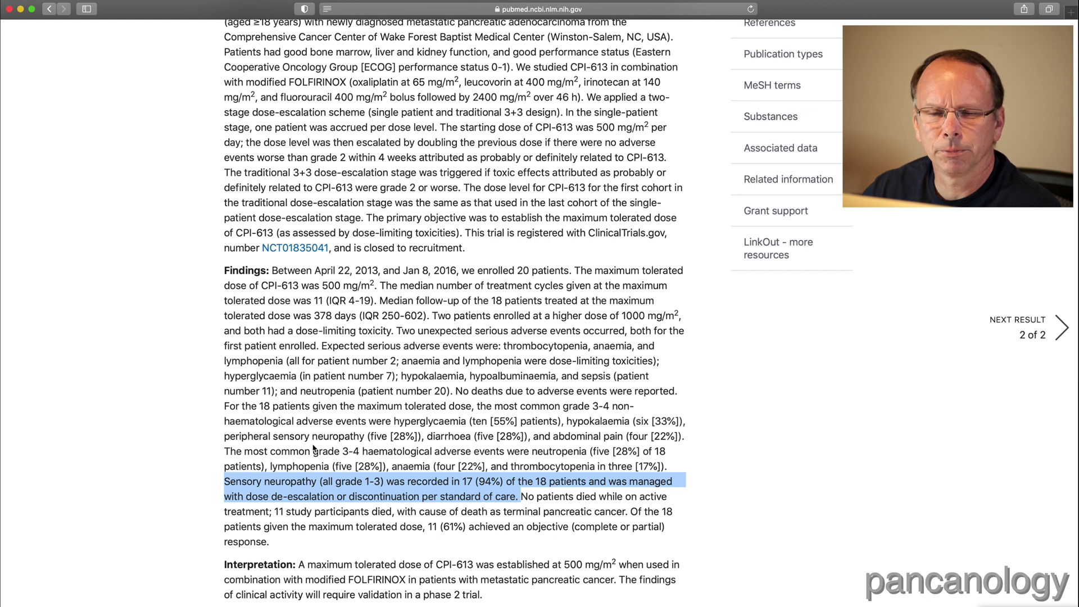
# Highlight peripheral sensory neuropathy (five [28%]) and the 61% objective response, then scroll to Figures.
pyautogui.moveTo(226, 437); pyautogui.dragTo(422, 437)
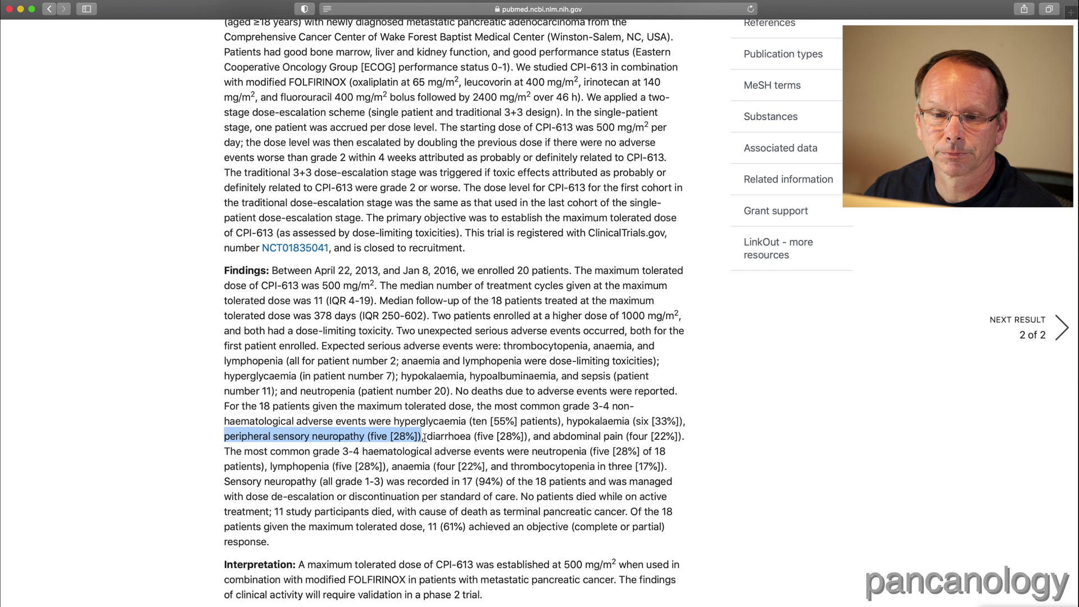
pyautogui.click(424, 438)
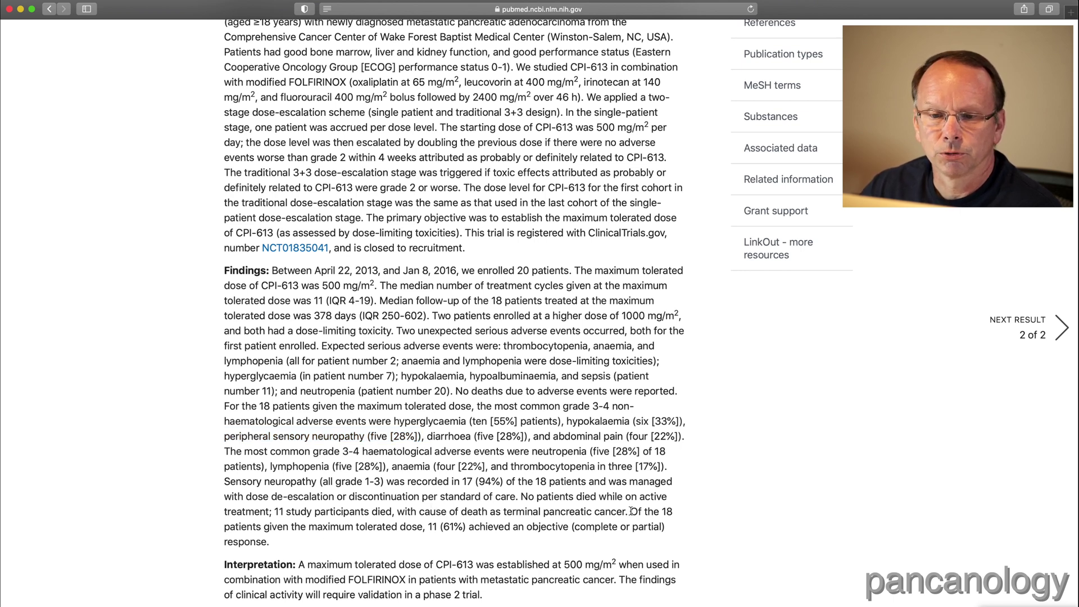
pyautogui.moveTo(634, 515); pyautogui.dragTo(266, 543)
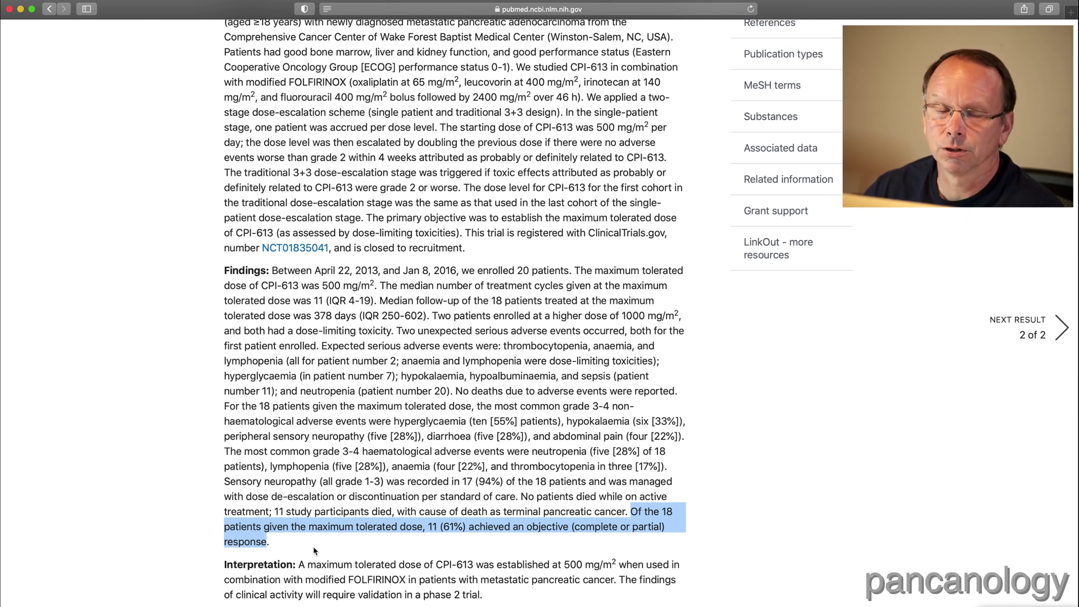
pyautogui.scroll(-5, 314, 551)
pyautogui.click(167, 401)
pyautogui.scroll(-3, 167, 401)
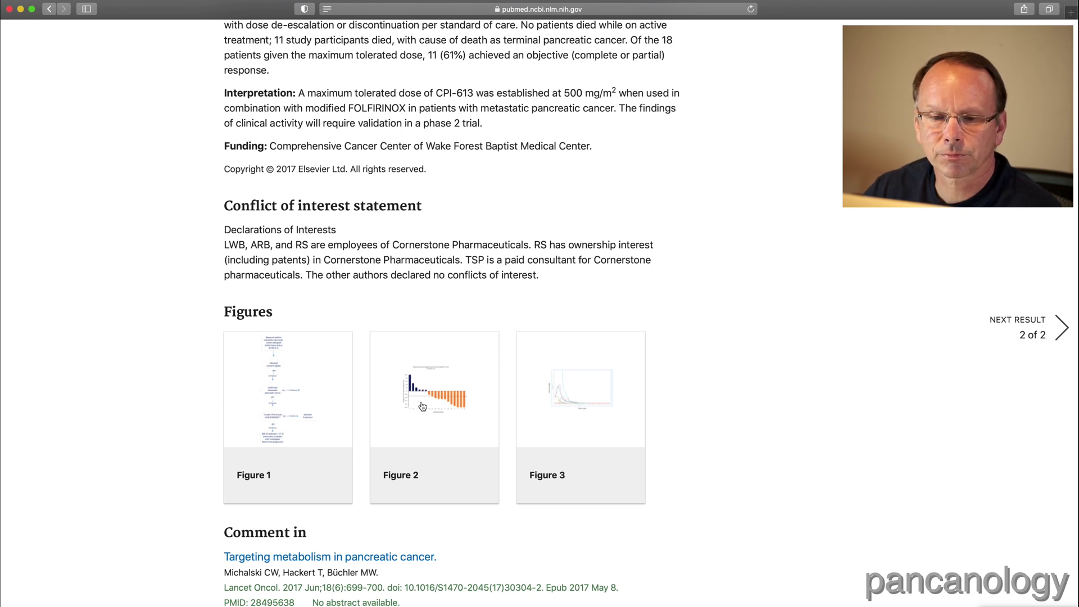
# Highlight the Comment in entry, then scroll past Similar articles to the 35-article Cited by list.
pyautogui.scroll(-4, 226, 314)
pyautogui.moveTo(224, 306); pyautogui.dragTo(511, 378)
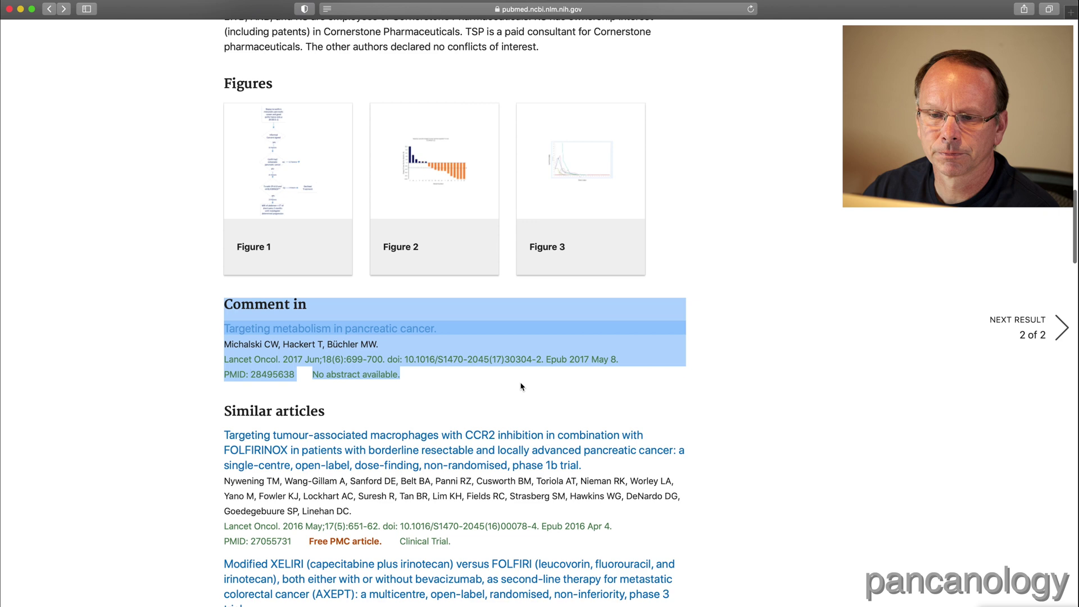
pyautogui.click(521, 386)
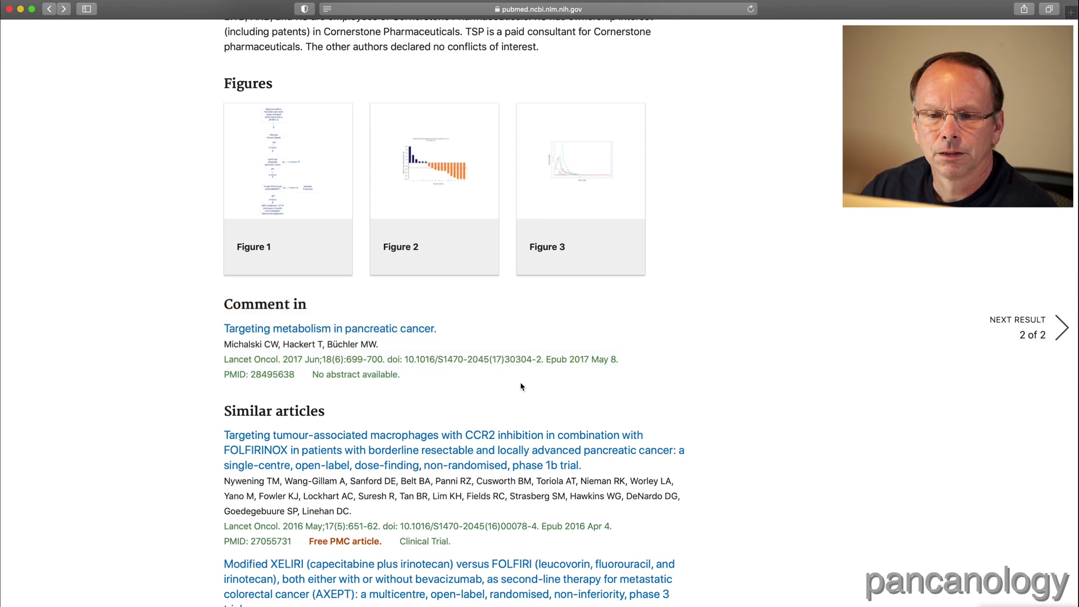
pyautogui.scroll(-10, 522, 386)
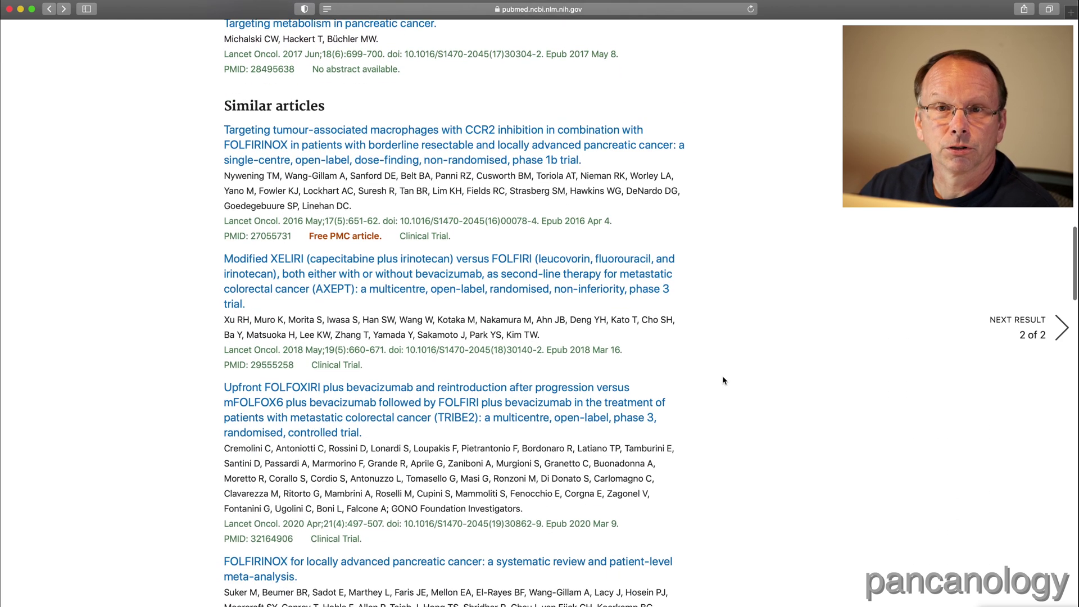
pyautogui.scroll(-12, 735, 381)
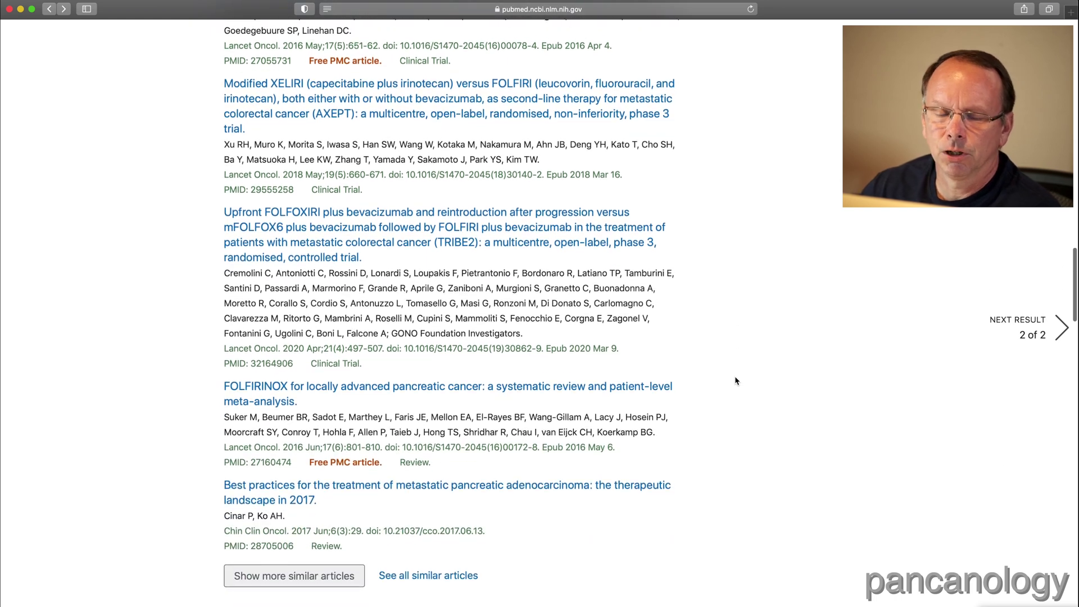
pyautogui.scroll(-4, 735, 381)
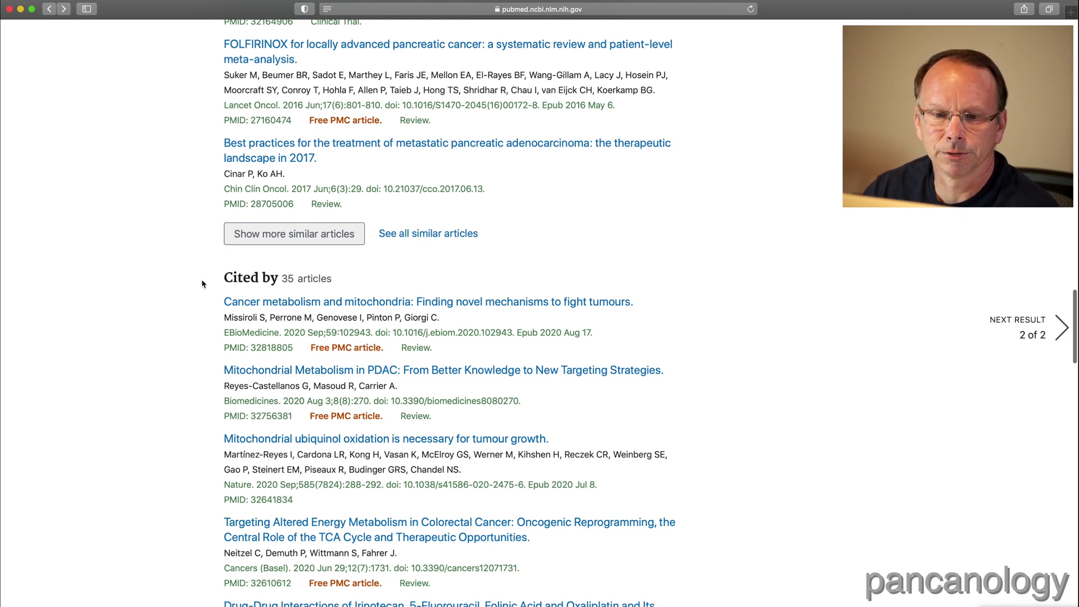
# Highlight the 'Cited by 35 articles' heading and return to the top of the record.
pyautogui.moveTo(206, 281); pyautogui.dragTo(368, 275)
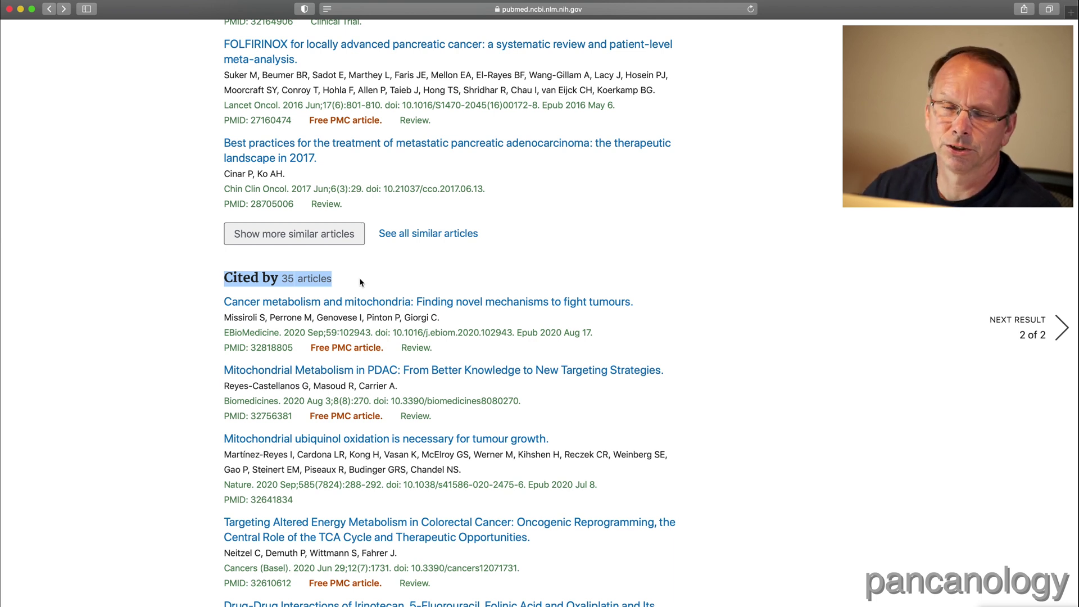
pyautogui.click(360, 282)
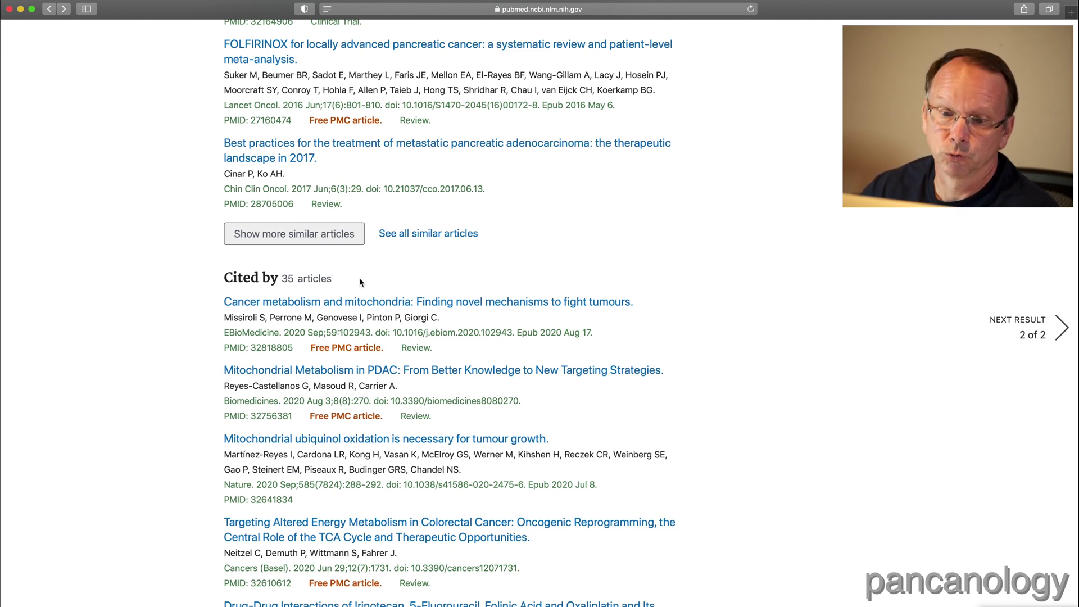
pyautogui.scroll(15, 361, 281)
pyautogui.scroll(5, 360, 278)
# Open the article's PMC Free Full text link from Full Text Links.
pyautogui.moveTo(731, 209); pyautogui.dragTo(813, 256)
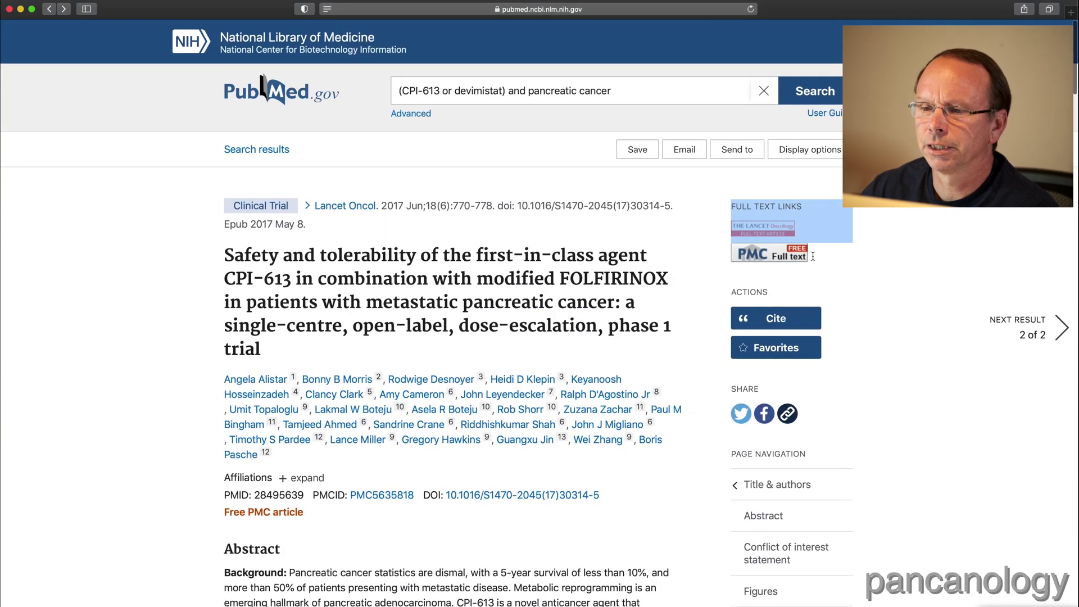
pyautogui.click(818, 259)
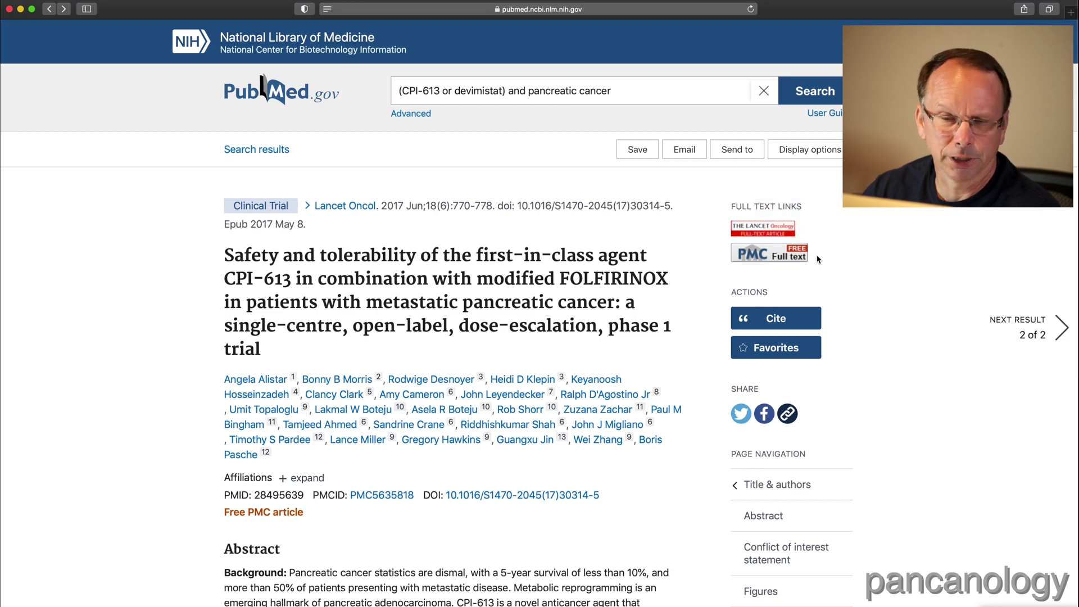
pyautogui.click(769, 254)
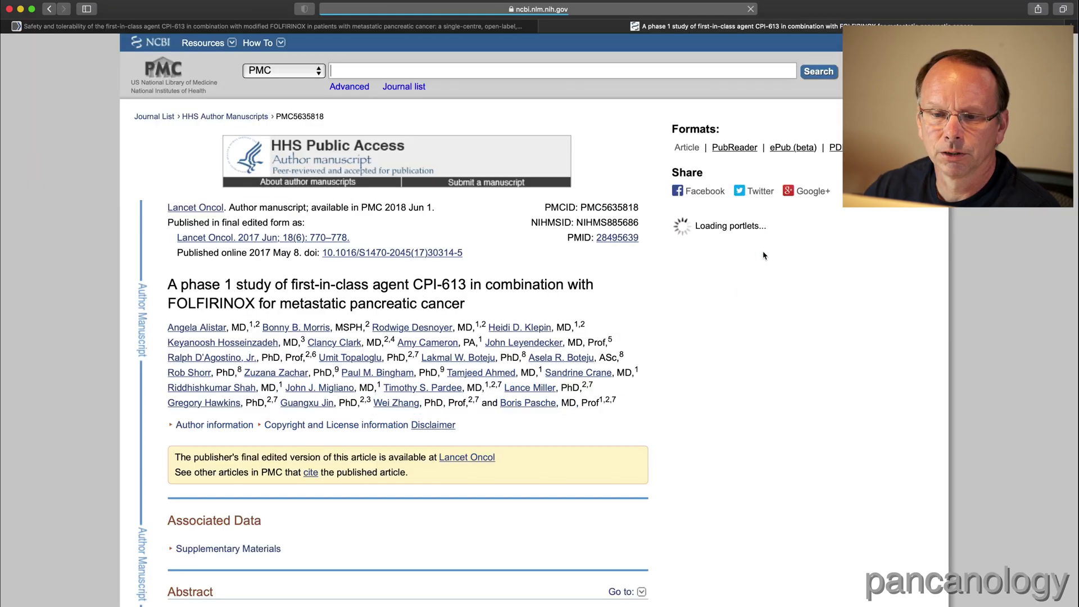